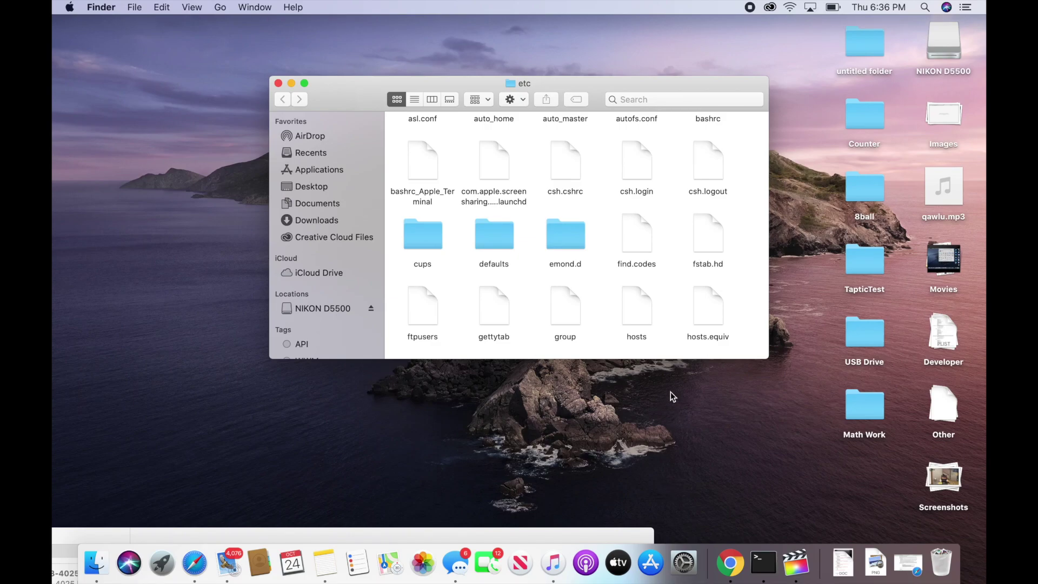
# Try editing the locked hosts file directly, decline the duplicate, and close it.
pyautogui.doubleClick(639, 312)
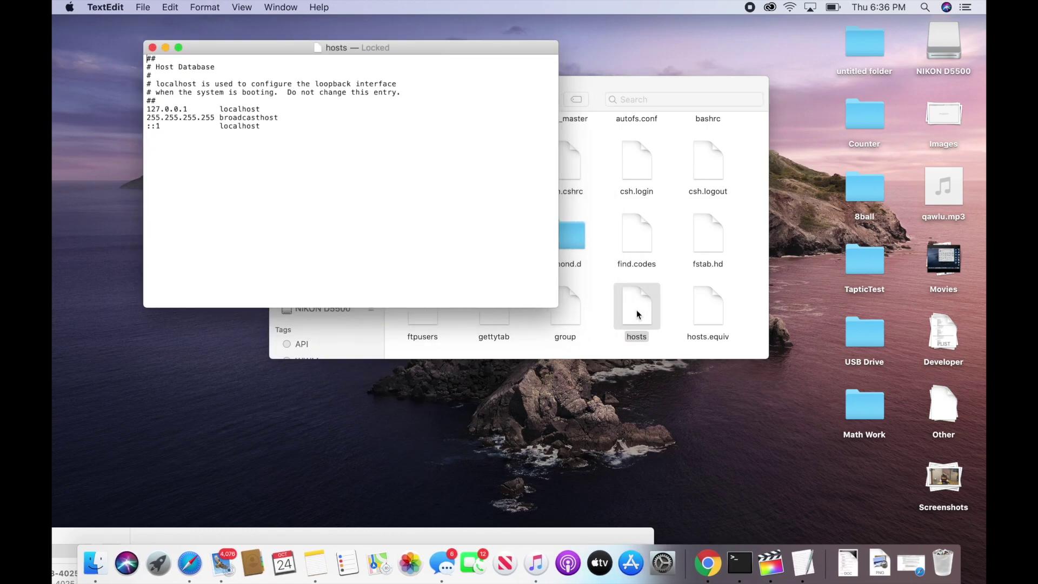
pyautogui.press('BackSpace')
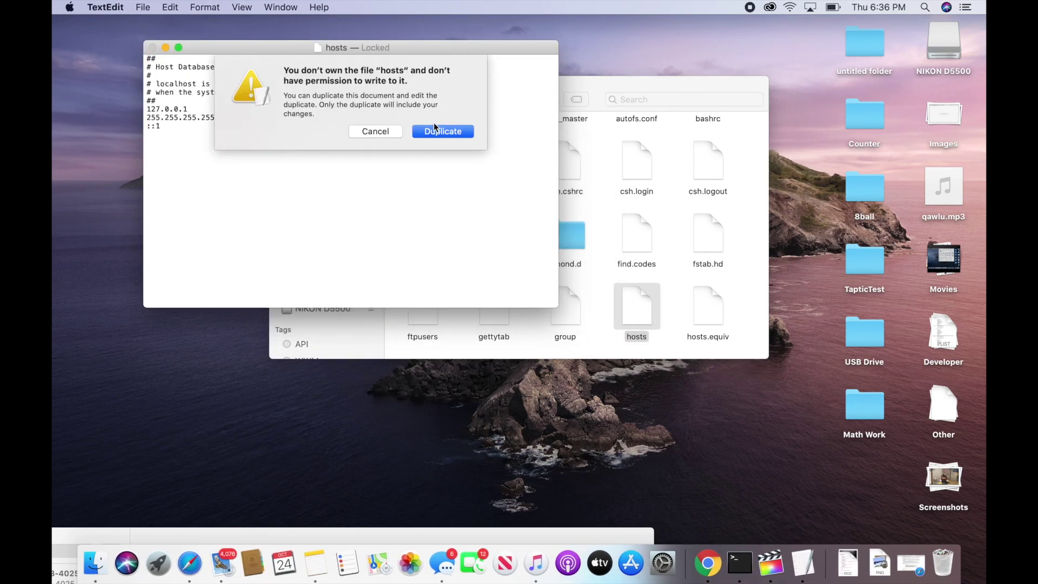
pyautogui.click(373, 133)
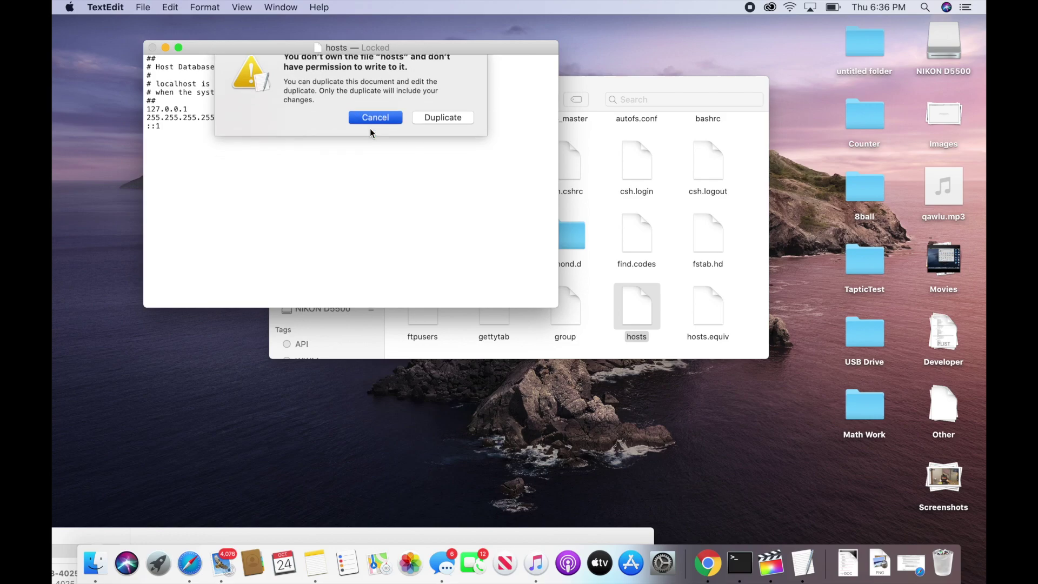
pyautogui.click(374, 132)
pyautogui.press('super+w')
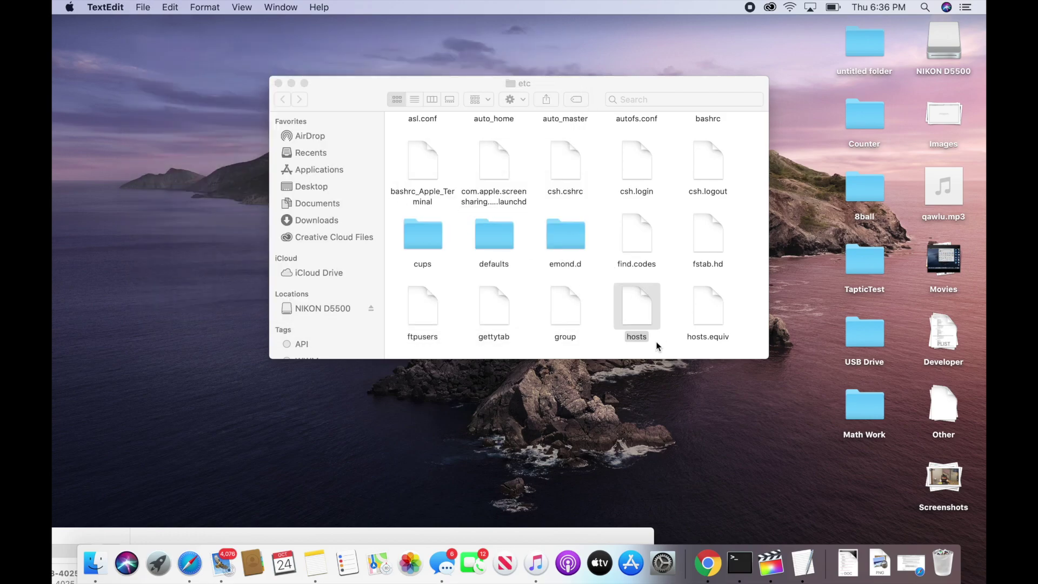
# Launch Terminal from Spotlight and run 'sudo nano /etc/hosts'.
pyautogui.press('super+space')
pyautogui.write('te')
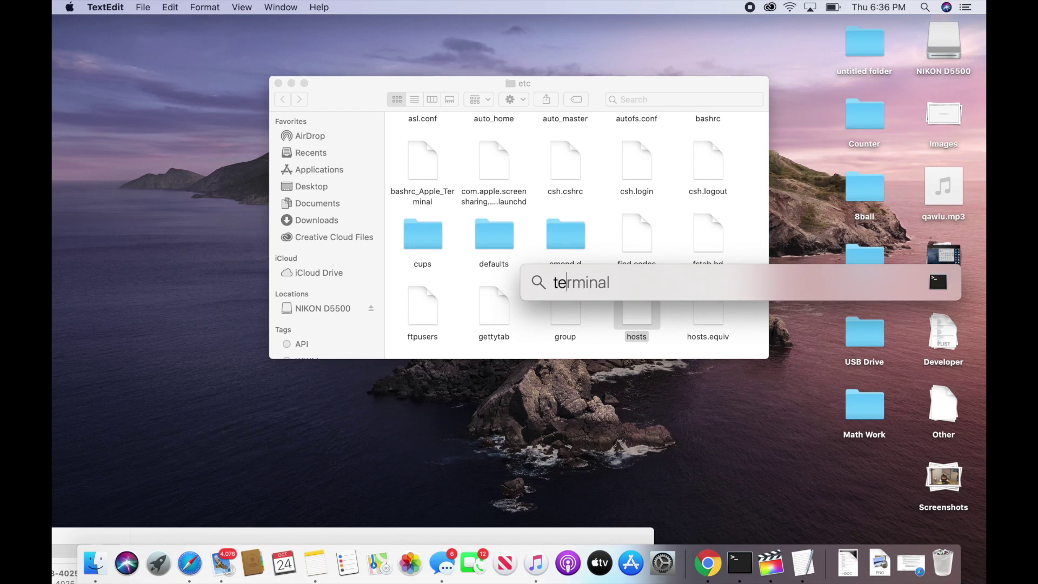
pyautogui.write('rminal')
pyautogui.press('Return')
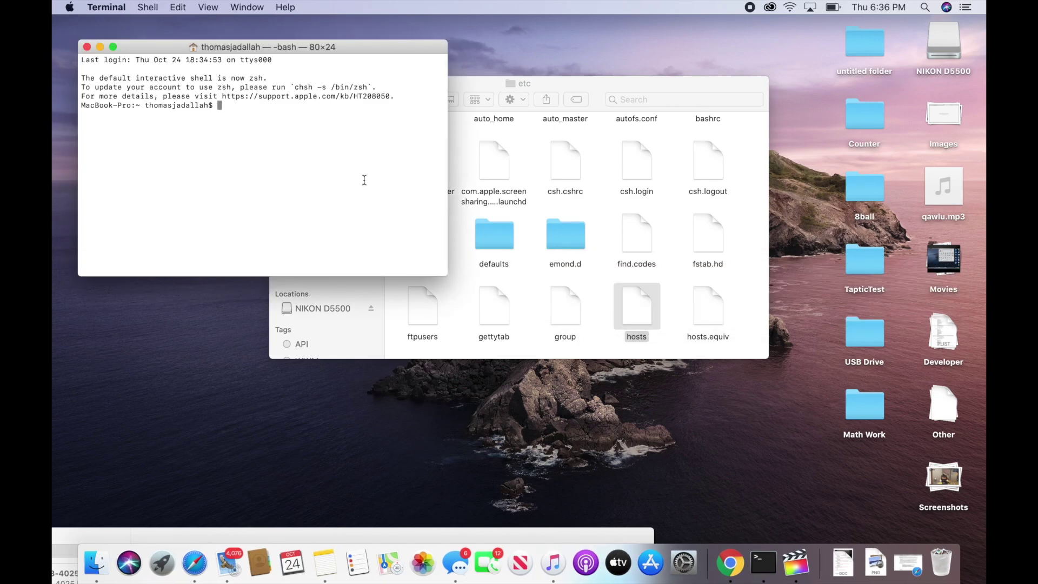
pyautogui.write('sudo nano /etc/hosts')
pyautogui.press('Return')
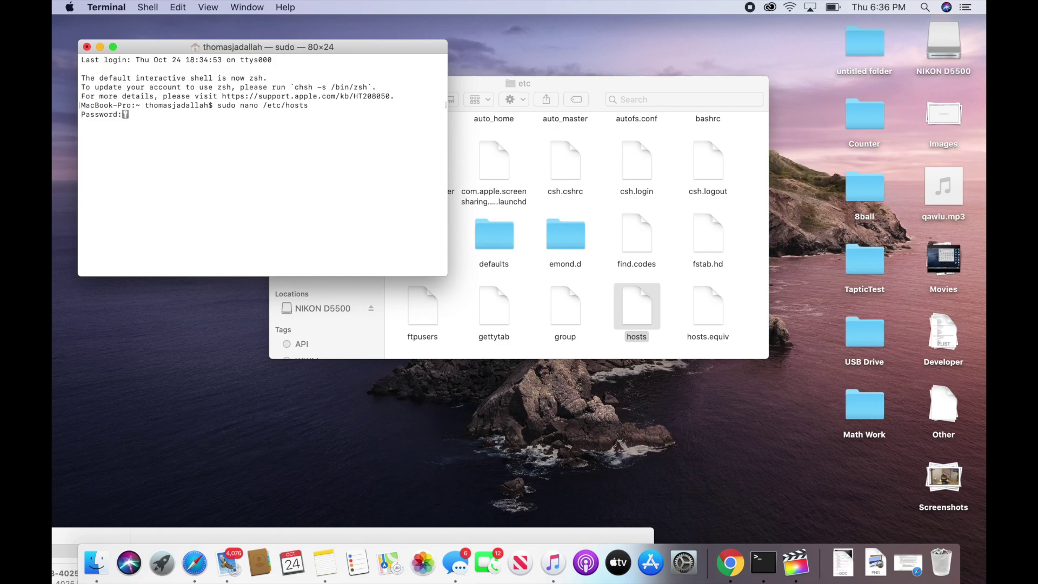
# Enter the admin password, erase the old hosts lines, and paste the default entries.
pyautogui.press('Return')
pyautogui.press('BackSpace')
pyautogui.press('BackSpace')
pyautogui.press('BackSpace')
pyautogui.press('BackSpace')
pyautogui.press('BackSpace')
pyautogui.press('BackSpace')
pyautogui.press('BackSpace')
pyautogui.press('BackSpace')
pyautogui.press('BackSpace')
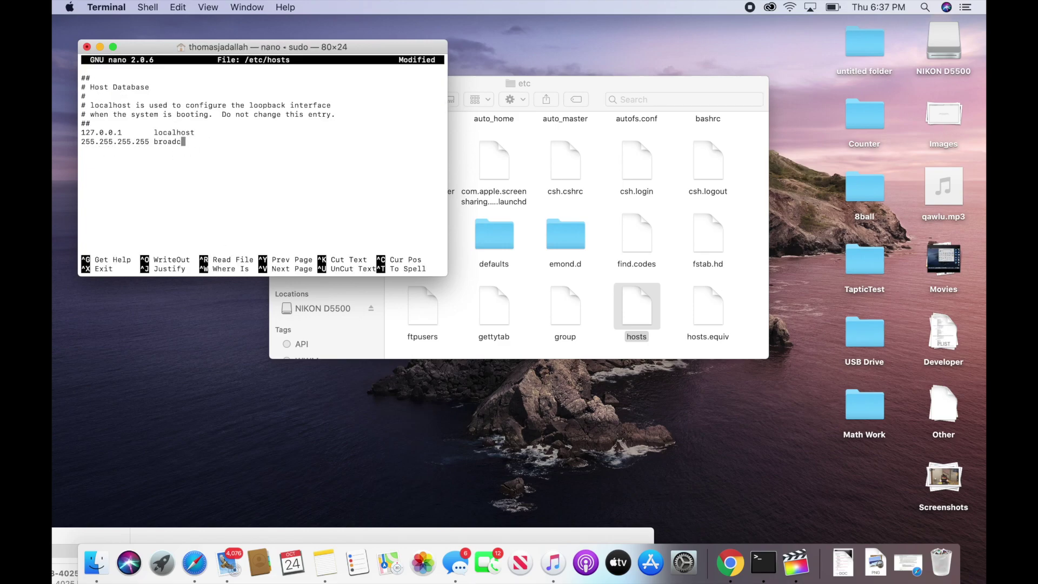
pyautogui.press('BackSpace')
pyautogui.press('BackSpace')
pyautogui.press('BackSpace')
pyautogui.press('BackSpace')
pyautogui.press('BackSpace')
pyautogui.press('BackSpace')
pyautogui.press('BackSpace')
pyautogui.press('BackSpace')
pyautogui.press('BackSpace')
pyautogui.press('BackSpace')
pyautogui.press('BackSpace')
pyautogui.press('BackSpace')
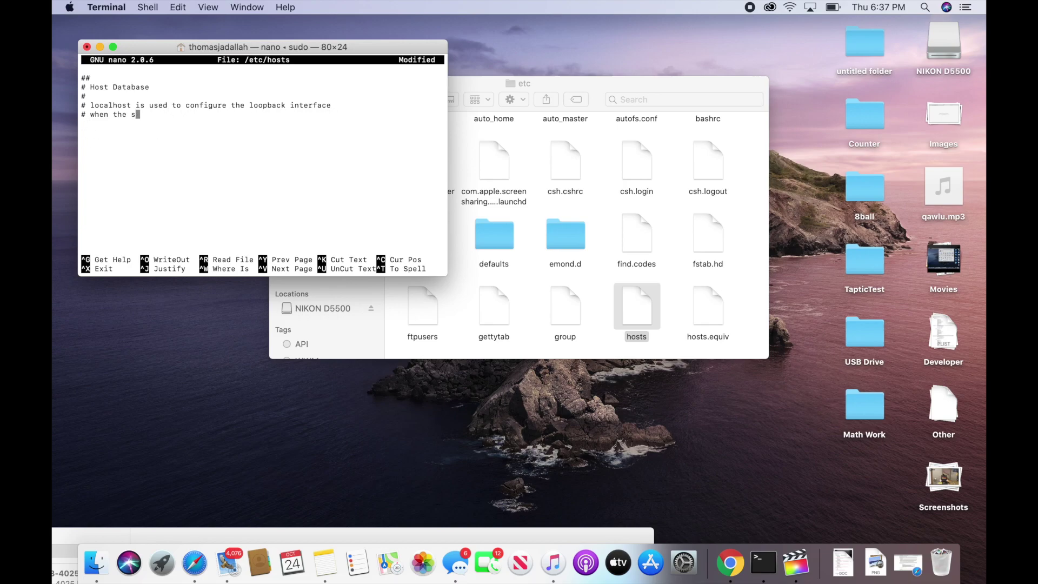
pyautogui.press('BackSpace')
pyautogui.press('BackSpace')
pyautogui.press('BackSpace')
pyautogui.press('BackSpace')
pyautogui.press('BackSpace')
pyautogui.press('BackSpace')
pyautogui.press('BackSpace')
pyautogui.press('BackSpace')
pyautogui.press('BackSpace')
pyautogui.press('BackSpace')
pyautogui.press('BackSpace')
pyautogui.press('BackSpace')
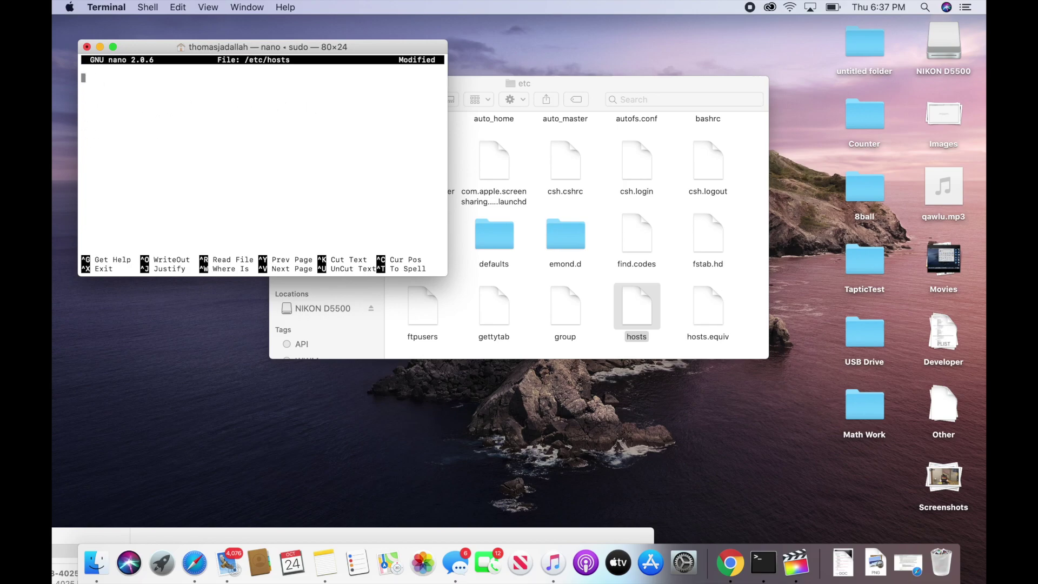
pyautogui.write('## # Host Database # # localhost is used to configure the loopback interface # when the system is booting.  Do not change this entry. ## 127.0.0.1       localhost 255.255.255.255 broadcasthost ::1             localhost')
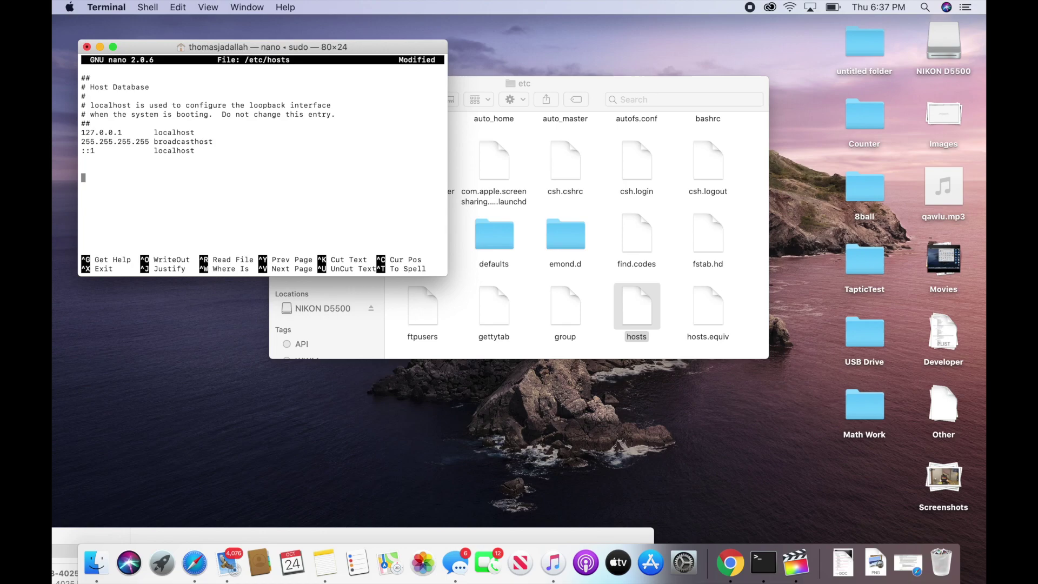
# Write the restored file to /etc/hosts (12 lines written) and exit nano.
pyautogui.hotkey('ctrl', 'o')
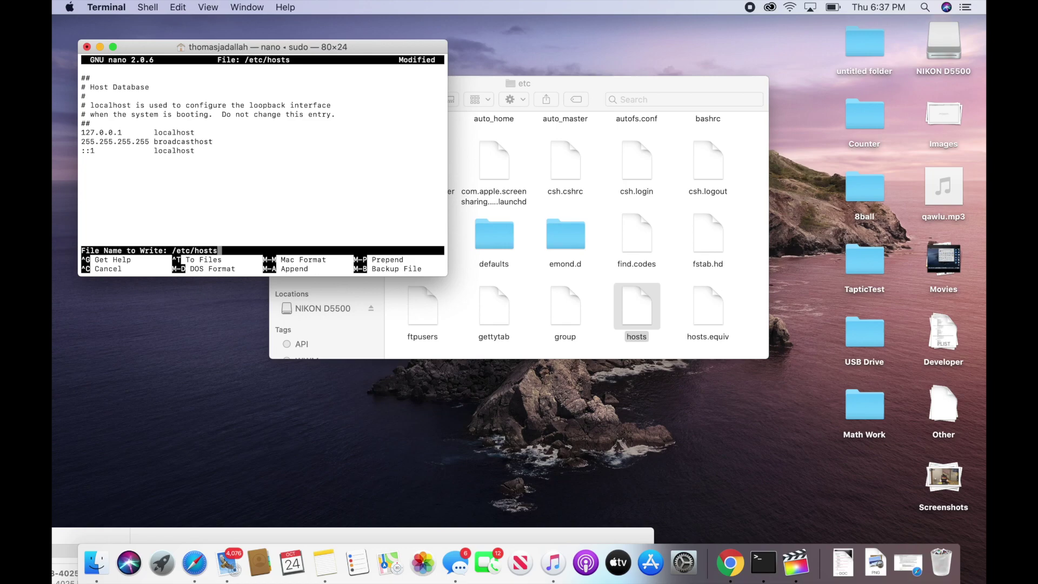
pyautogui.press('Return')
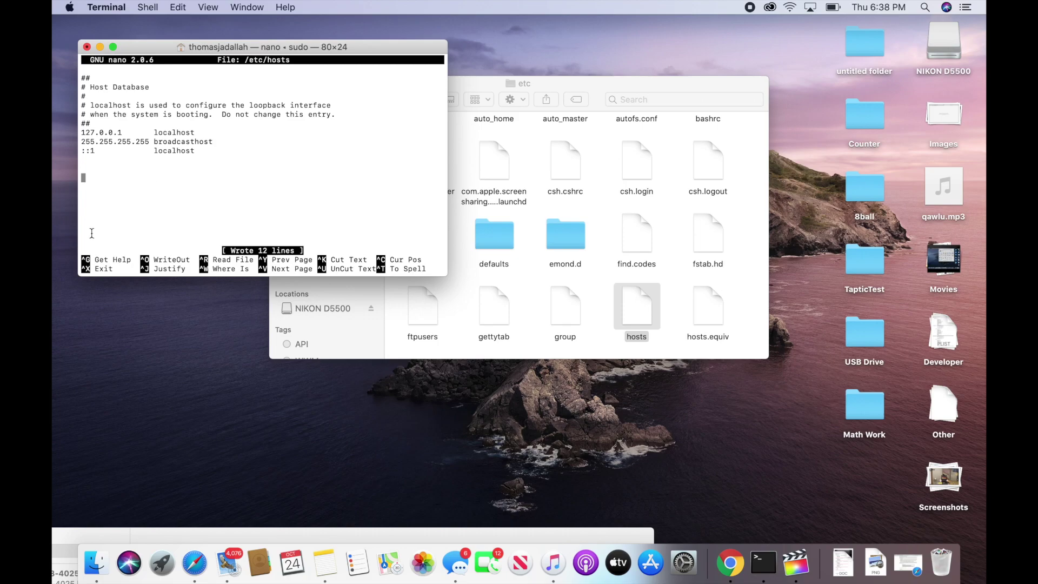
pyautogui.moveTo(216, 251); pyautogui.dragTo(319, 251)
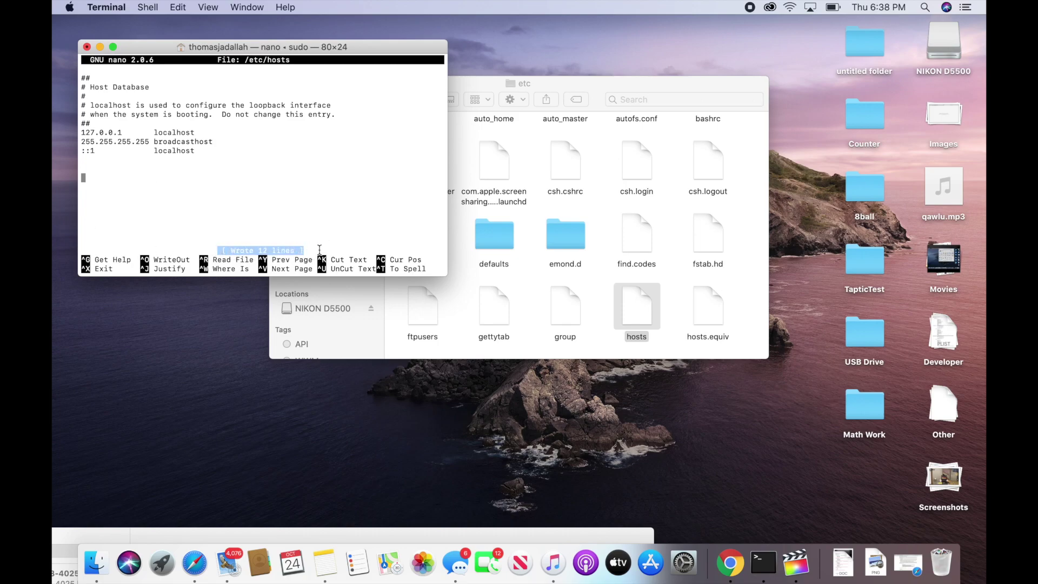
pyautogui.click(320, 250)
pyautogui.hotkey('ctrl', 'x')
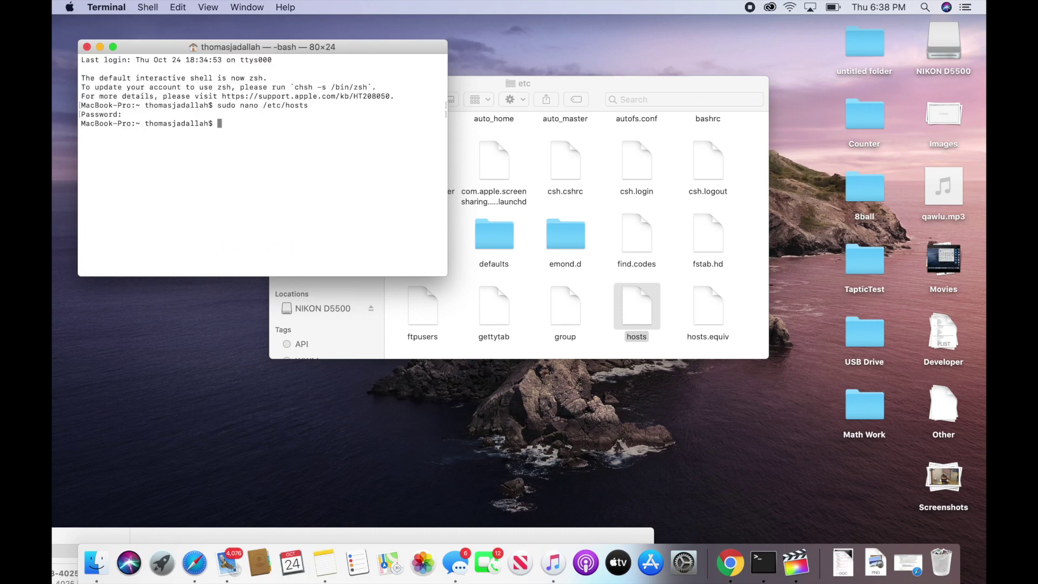
# Close Terminal and Quick Look the hosts file in the etc folder, confirming 222 bytes.
pyautogui.click(87, 47)
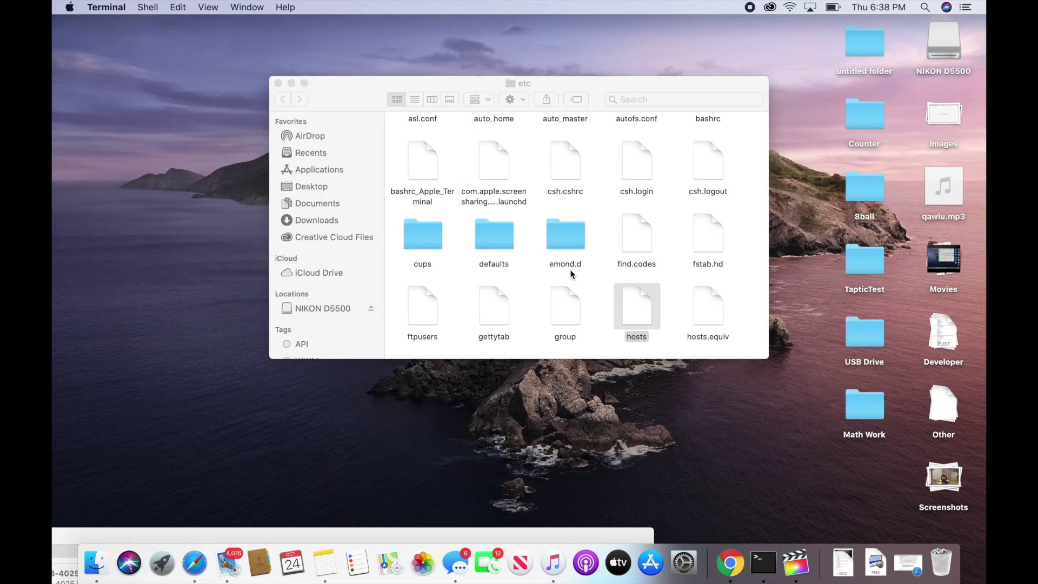
pyautogui.click(646, 307)
pyautogui.press('space')
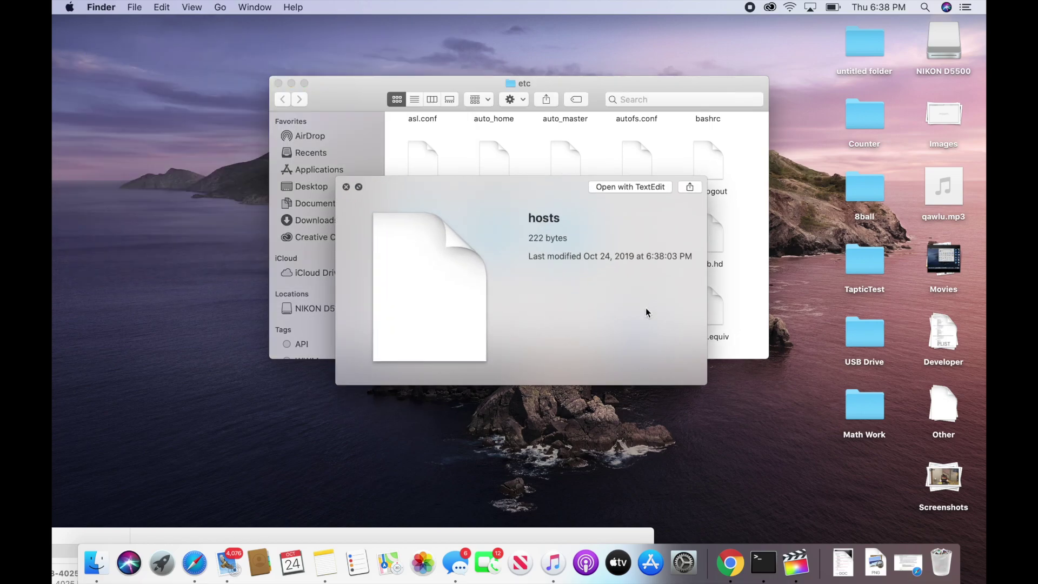
pyautogui.press('space')
pyautogui.press('space')
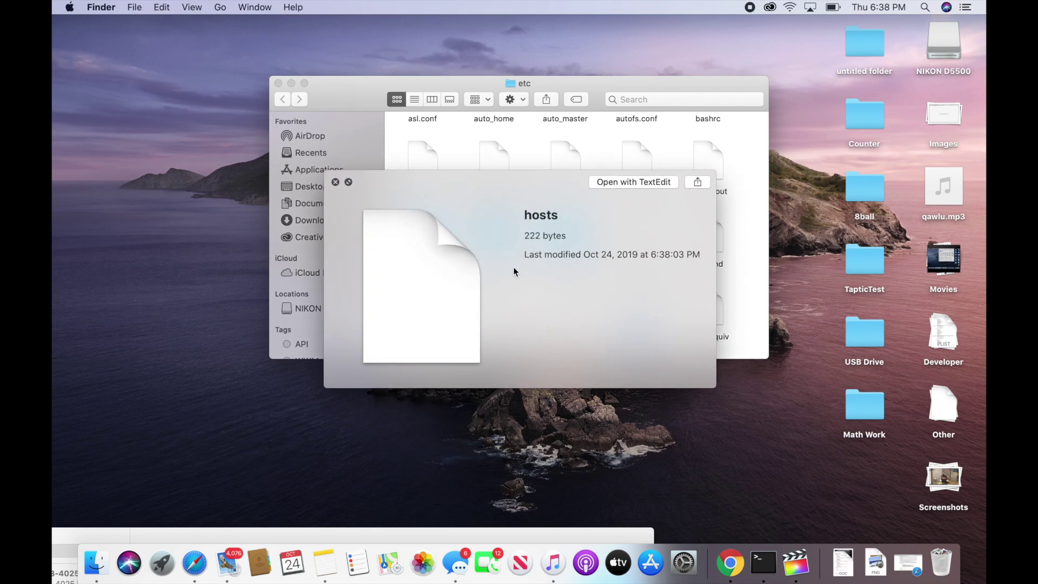
pyautogui.press('space')
# Review the default localhost entries in TextEdit, quit TextEdit, and return to the etc folder.
pyautogui.doubleClick(635, 307)
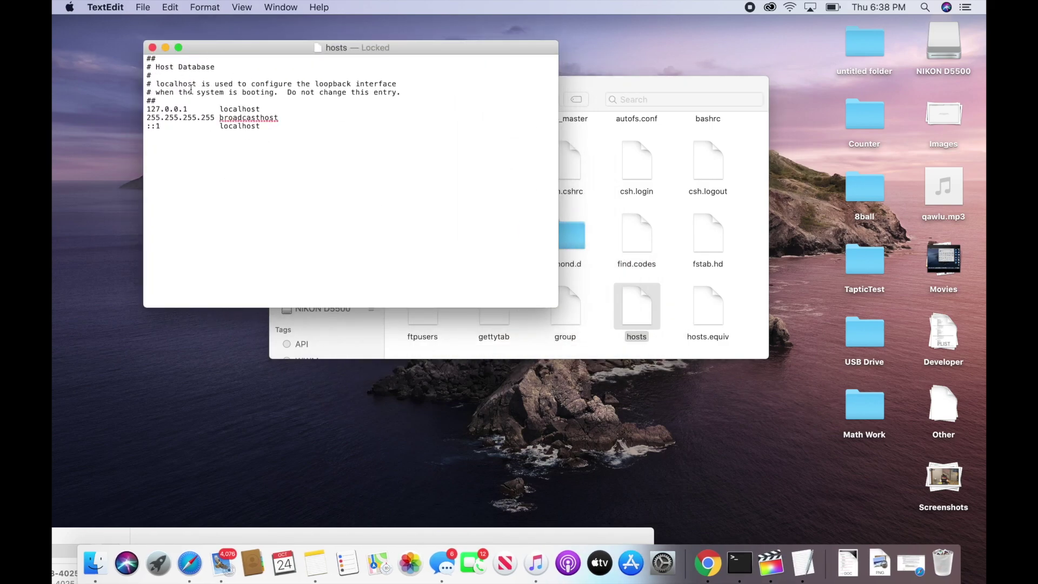
pyautogui.click(233, 185)
pyautogui.press('super+w')
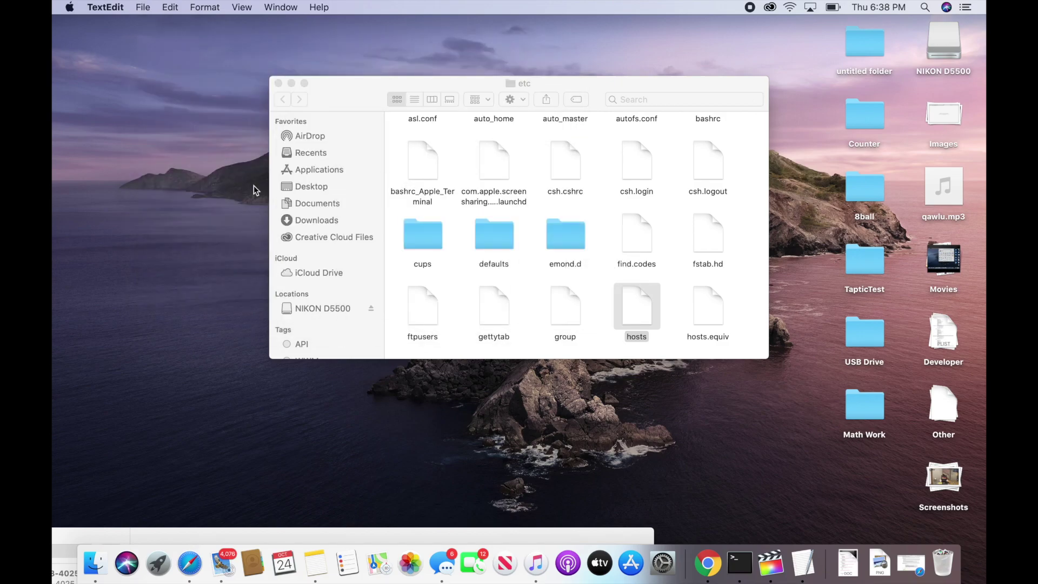
pyautogui.press('super+q')
pyautogui.click(598, 330)
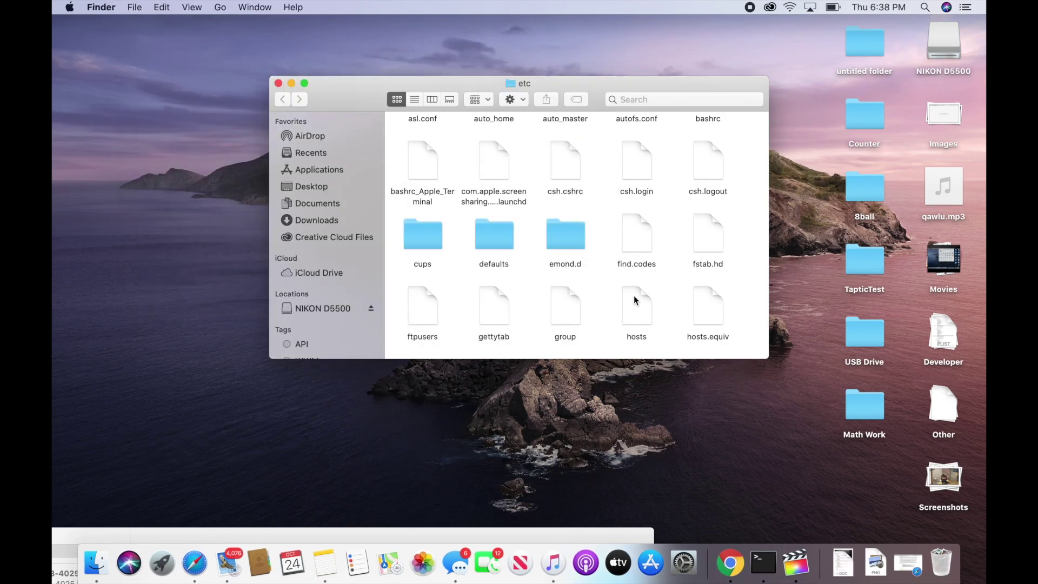